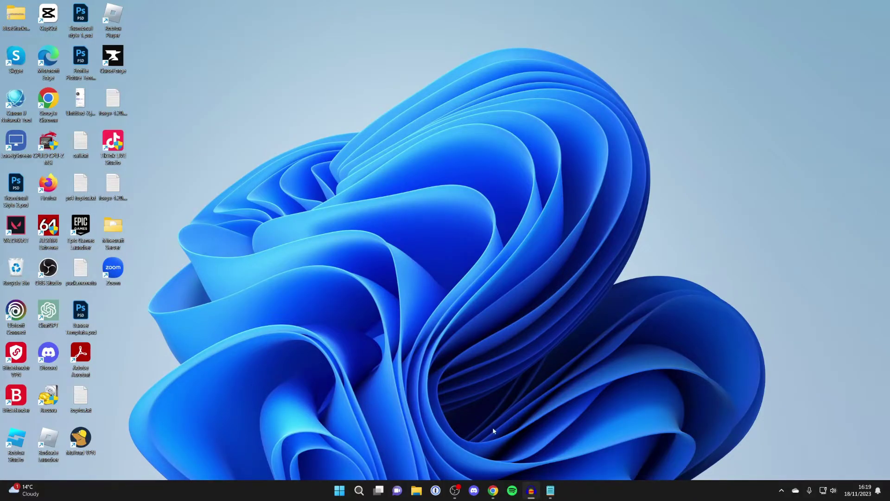
Switch to Chrome and review the Apex Hosting Minecraft server features, including One Click Modpacks
{"action": "left_click", "coordinate": [493, 490]}
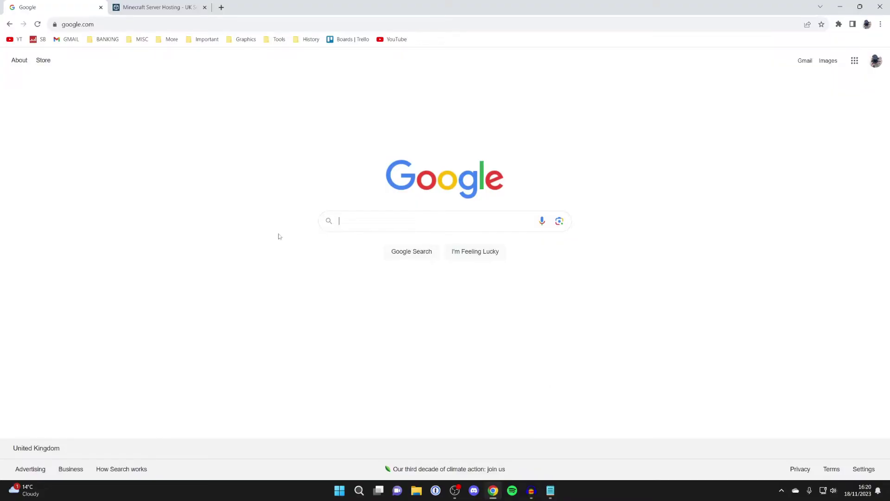
{"action": "left_click", "coordinate": [166, 3]}
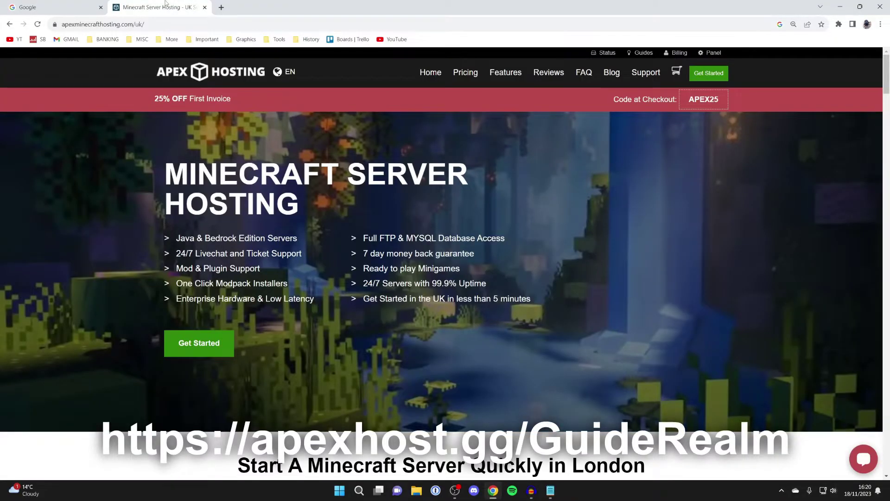
{"action": "scroll", "coordinate": [319, 175], "scroll_direction": "down", "scroll_amount": 8}
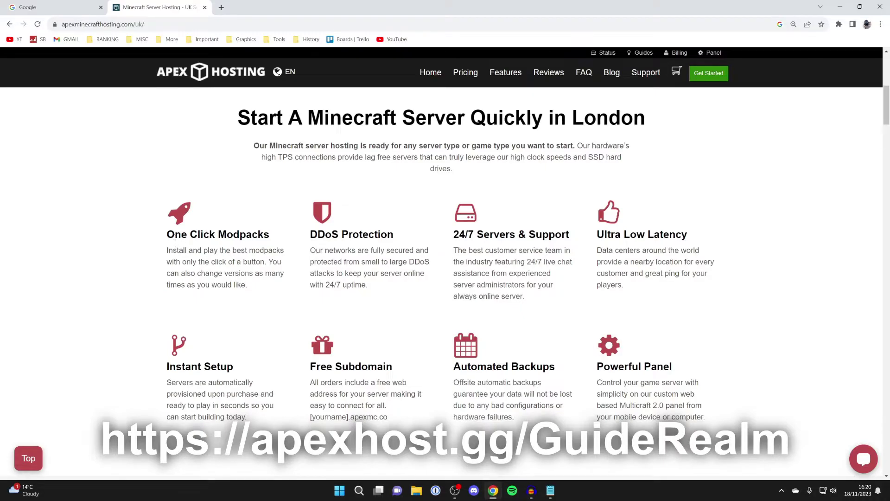
{"action": "left_click_drag", "start_coordinate": [170, 236], "coordinate": [271, 234]}
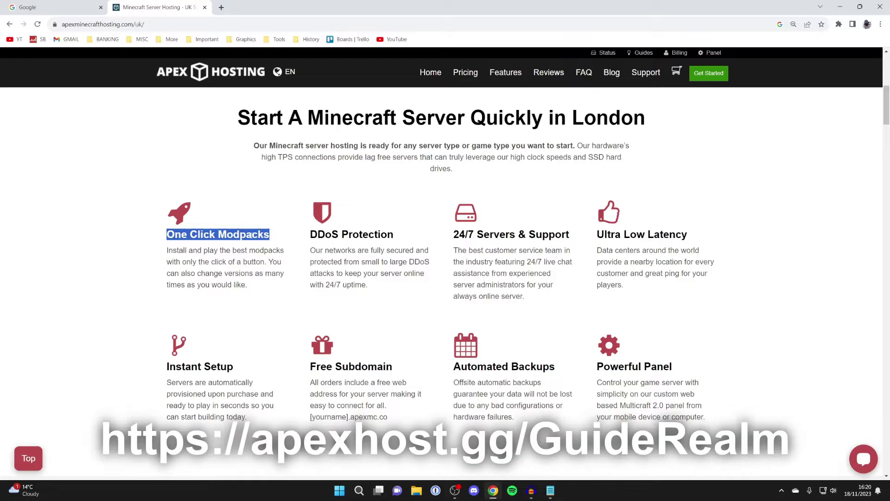
{"action": "left_click", "coordinate": [245, 248]}
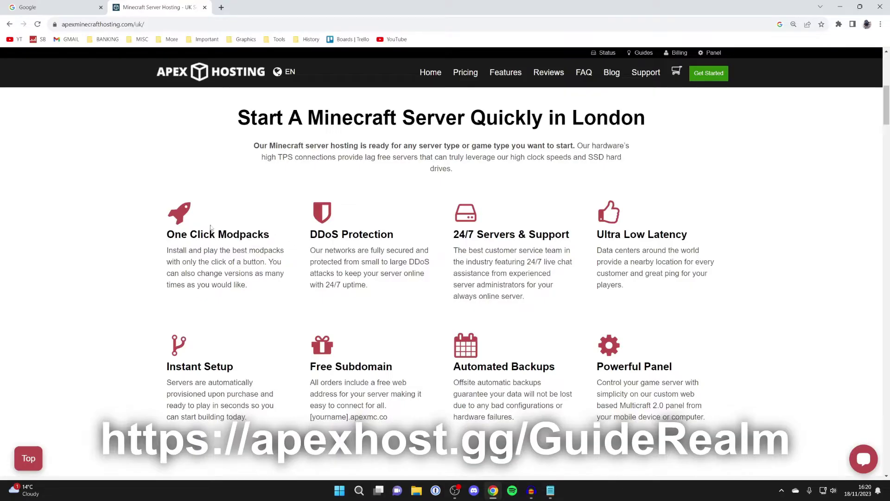
{"action": "scroll", "coordinate": [274, 302], "scroll_direction": "up", "scroll_amount": 8}
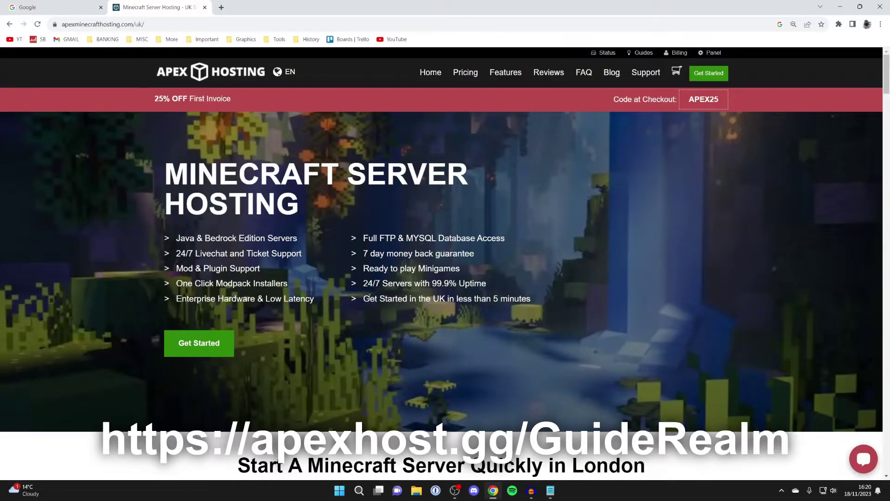
Search Google for "curseforge" and open the CurseForge website
{"action": "key", "text": "ctrl+shift+Tab"}
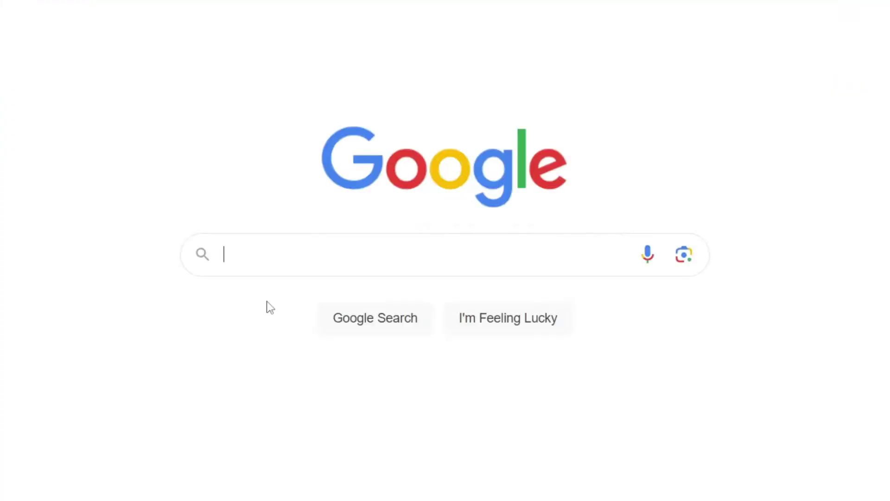
{"action": "type", "text": "curseforge"}
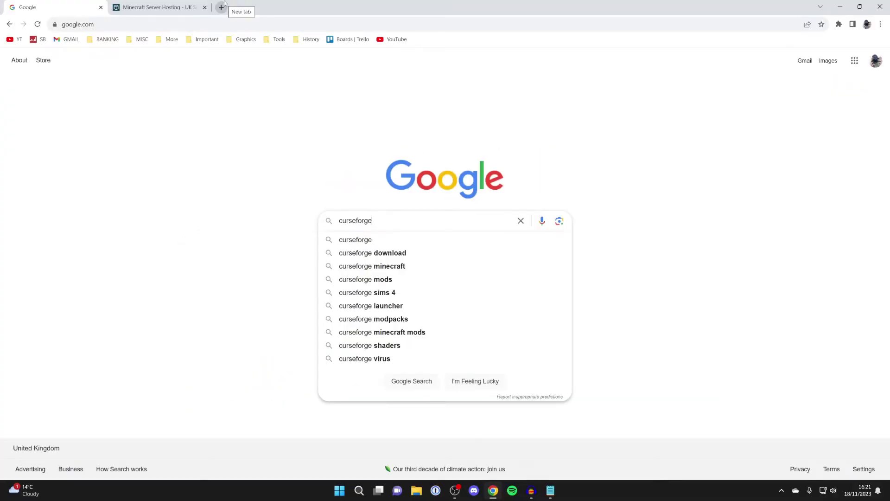
{"action": "key", "text": "Return"}
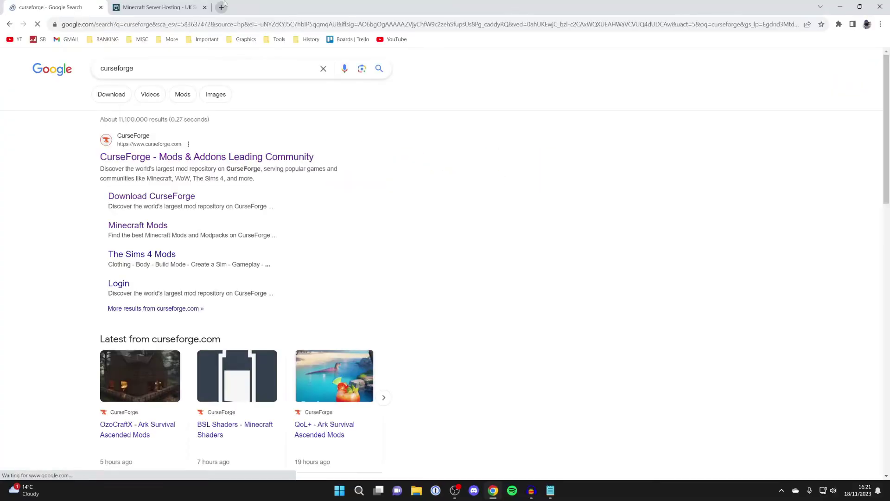
{"action": "left_click", "coordinate": [255, 158]}
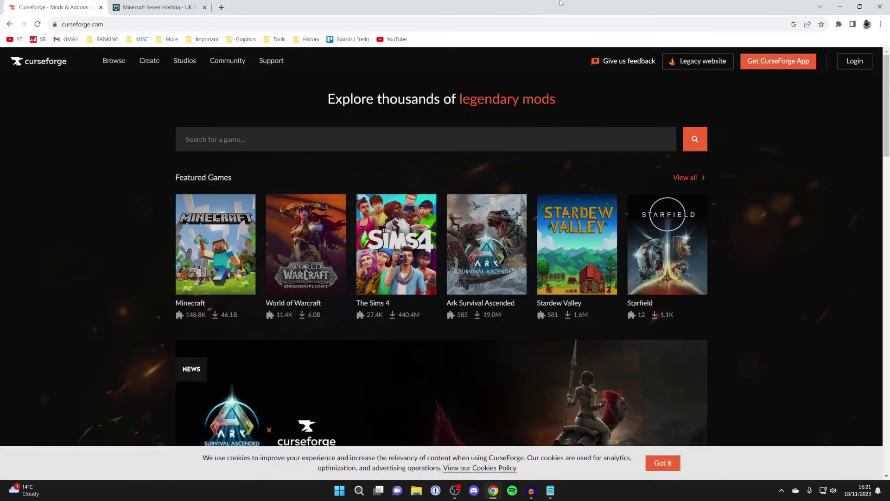
Download the Windows installer from the CurseForge app page, check the browser's downloads, and minimize the browser
{"action": "left_click", "coordinate": [783, 64]}
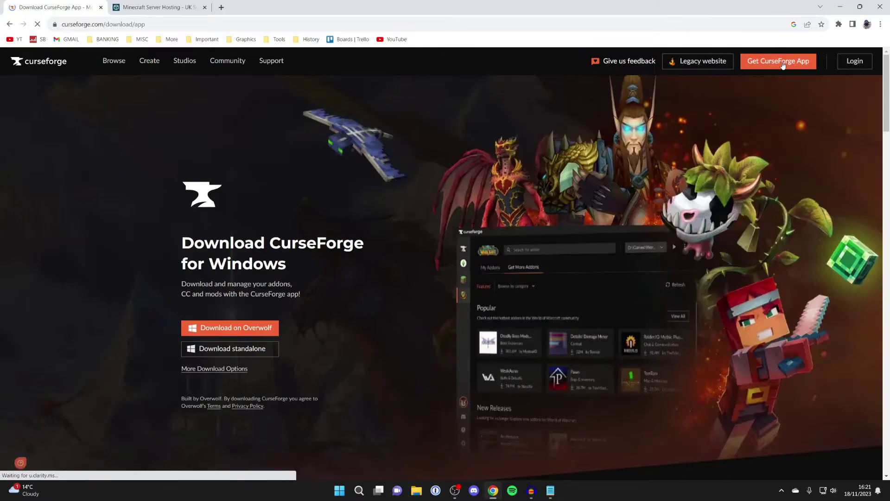
{"action": "scroll", "coordinate": [316, 223], "scroll_direction": "down", "scroll_amount": 1}
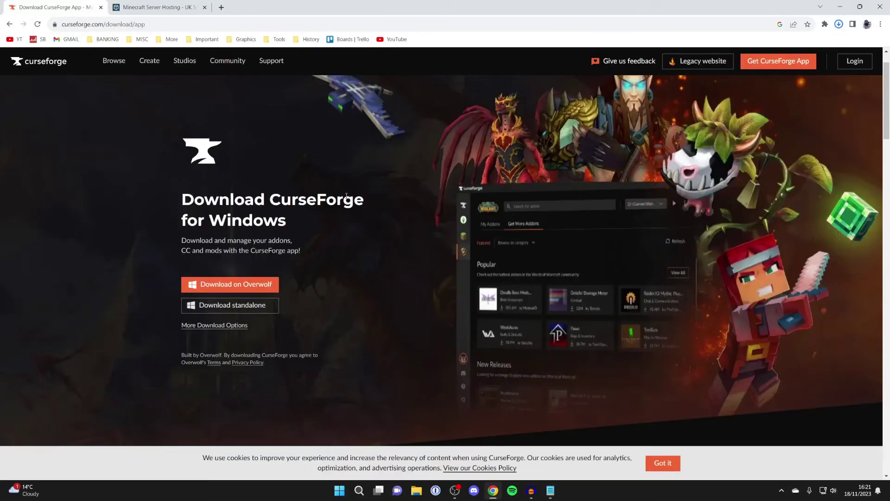
{"action": "left_click", "coordinate": [838, 24]}
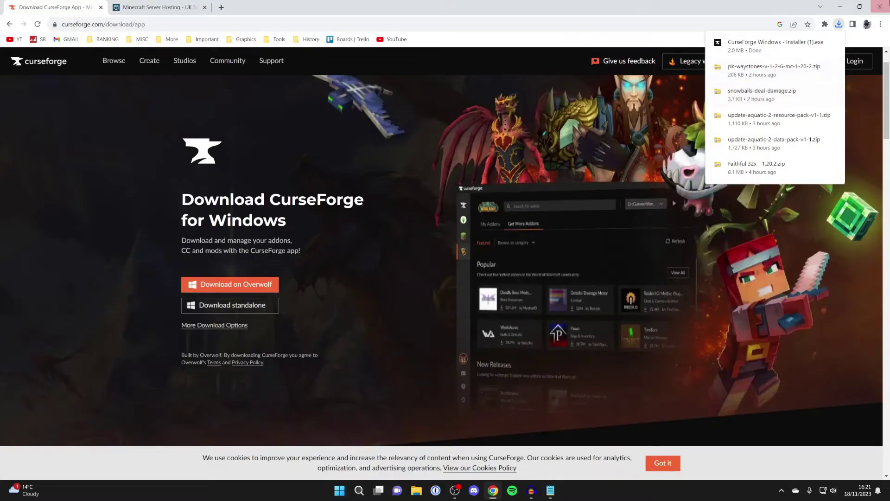
{"action": "left_click", "coordinate": [860, 7]}
{"action": "left_click", "coordinate": [748, 123]}
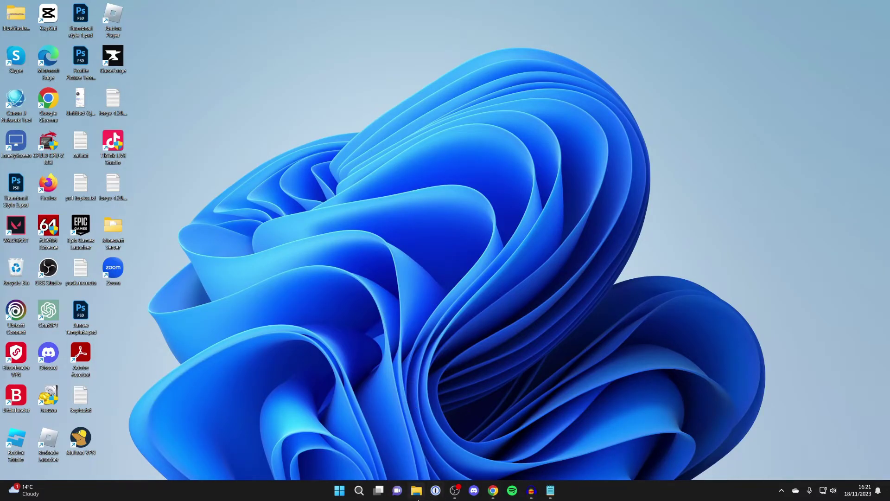
Open the Downloads folder in File Explorer and run CurseForge Windows - Installer (1).exe
{"action": "left_click", "coordinate": [416, 491]}
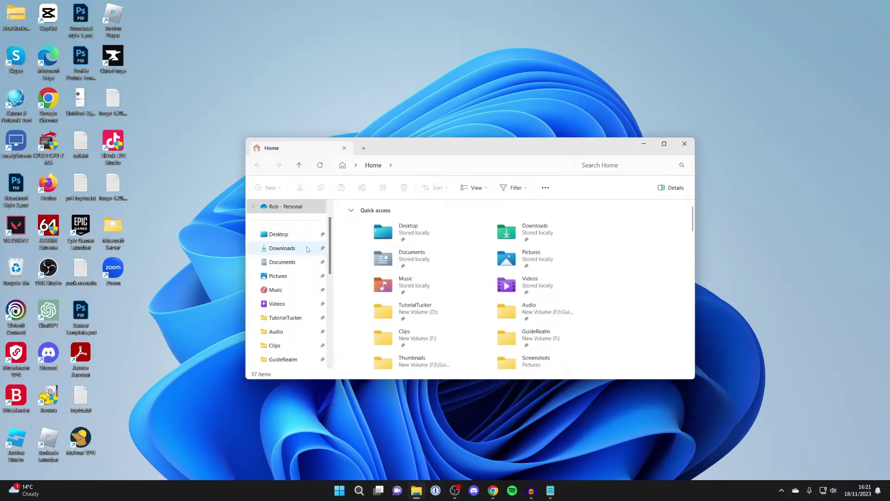
{"action": "left_click", "coordinate": [307, 249]}
{"action": "left_click", "coordinate": [385, 232]}
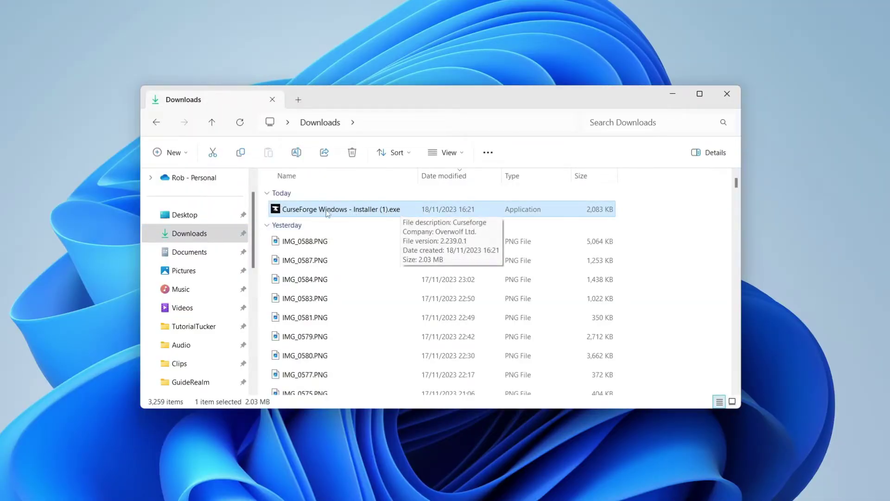
{"action": "double_click", "coordinate": [327, 209]}
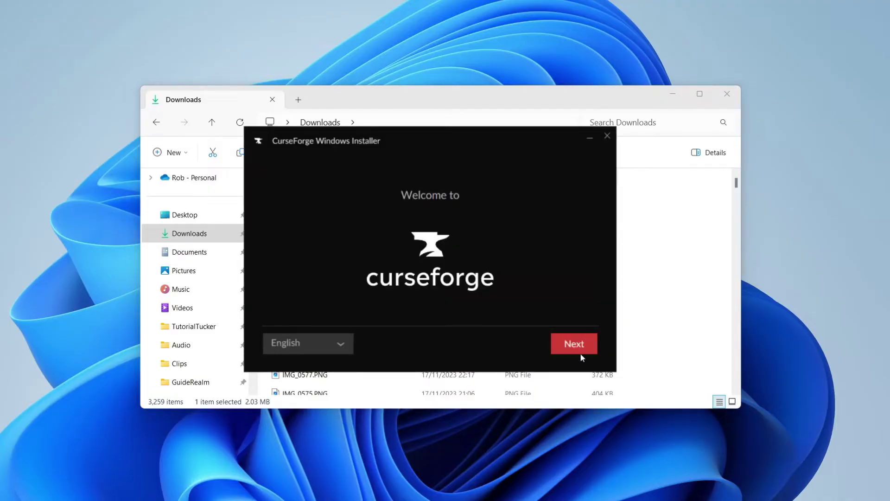
Install CurseForge in English in the default folder, accepting the terms of use and the privacy notice
{"action": "left_click", "coordinate": [580, 352]}
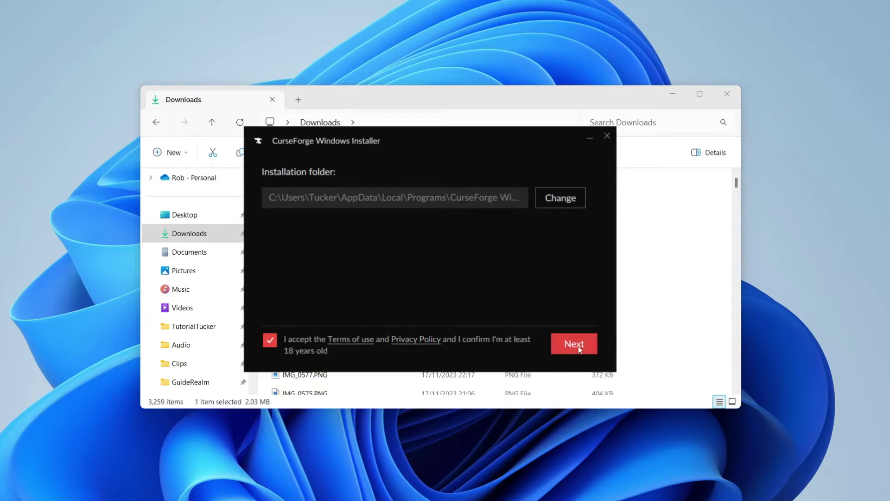
{"action": "left_click", "coordinate": [562, 343]}
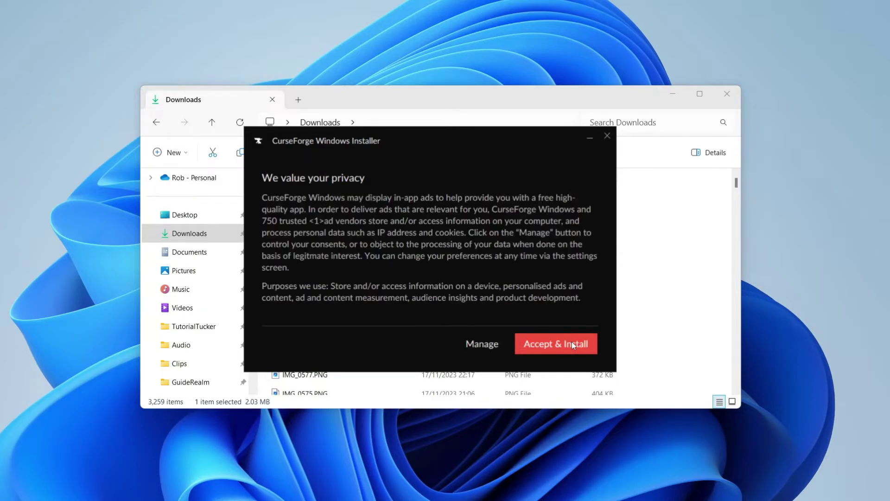
{"action": "left_click", "coordinate": [573, 344]}
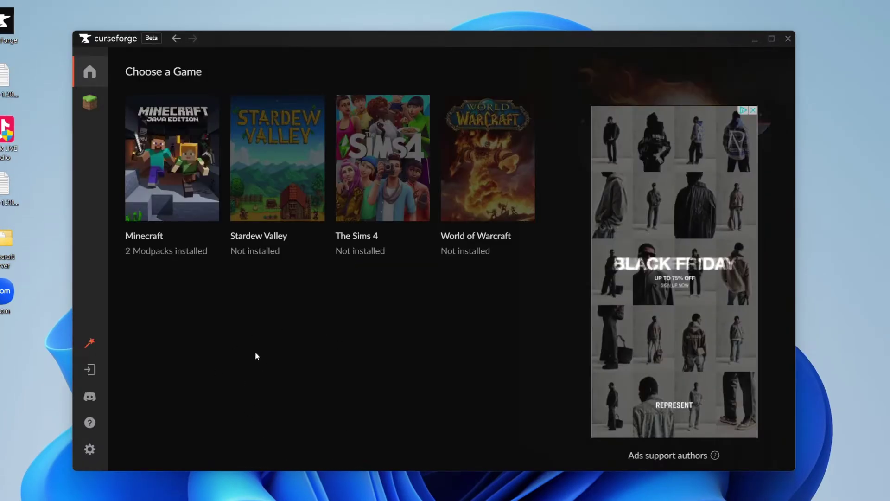
Browse the Minecraft modpacks in CurseForge and install Medieval MC [FABRIC] - MMC1
{"action": "left_click", "coordinate": [158, 150]}
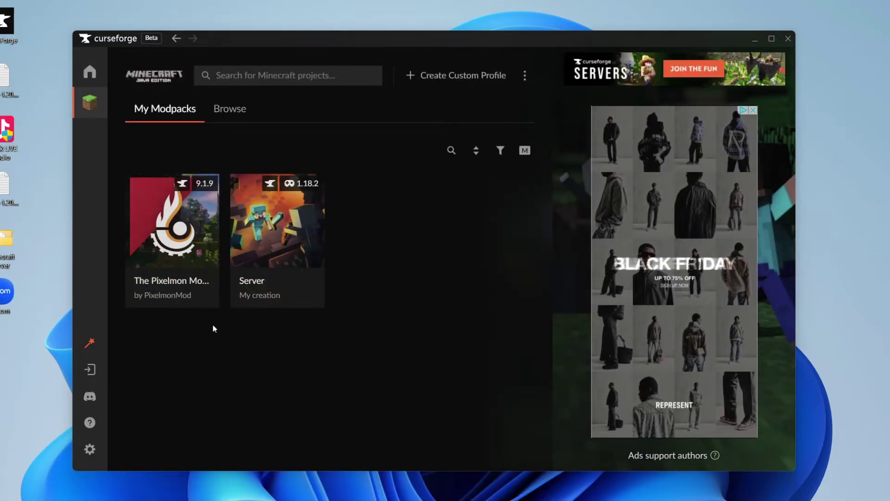
{"action": "left_click", "coordinate": [228, 119]}
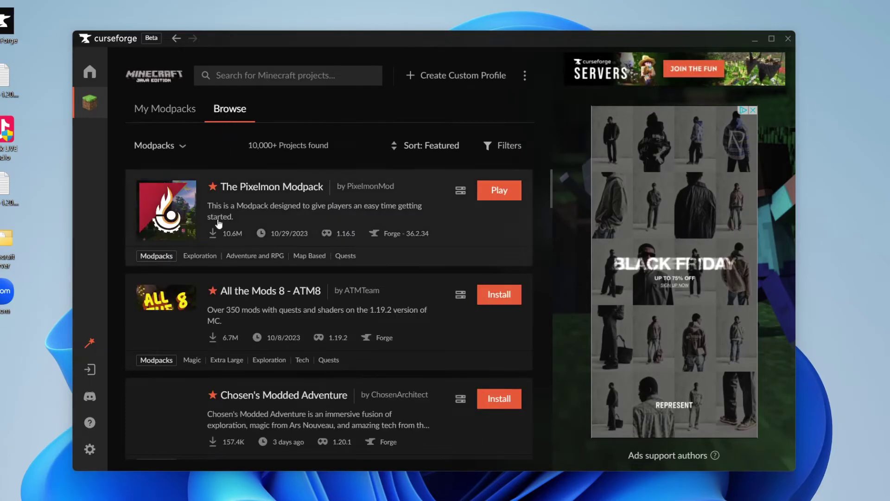
{"action": "scroll", "coordinate": [212, 235], "scroll_direction": "down", "scroll_amount": 5}
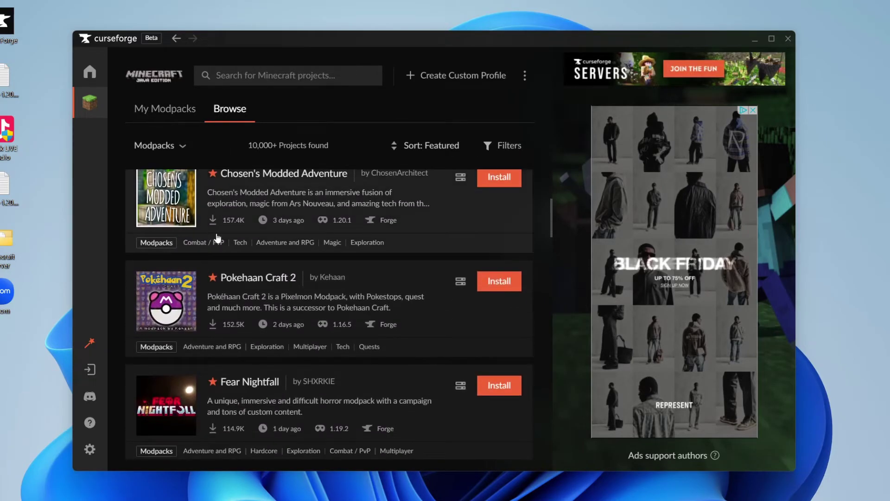
{"action": "scroll", "coordinate": [236, 241], "scroll_direction": "down", "scroll_amount": 5}
{"action": "scroll", "coordinate": [237, 241], "scroll_direction": "down", "scroll_amount": 15}
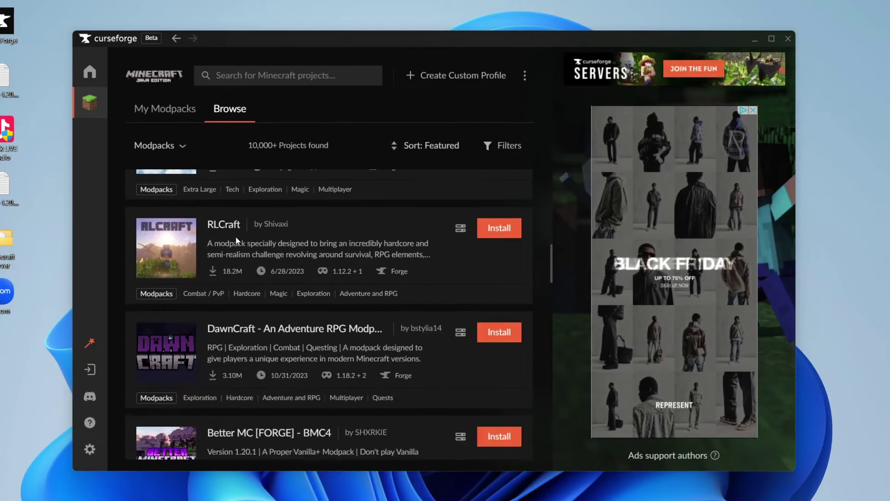
{"action": "scroll", "coordinate": [236, 240], "scroll_direction": "down", "scroll_amount": 5}
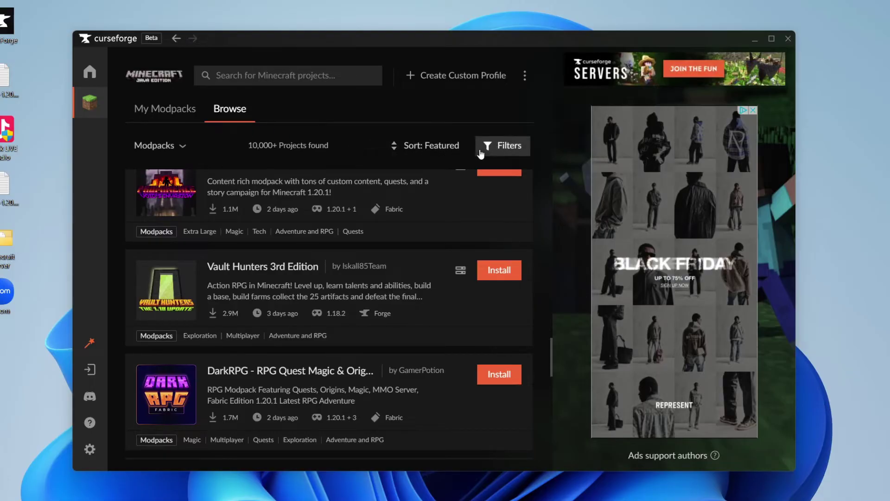
{"action": "scroll", "coordinate": [277, 223], "scroll_direction": "down", "scroll_amount": 7}
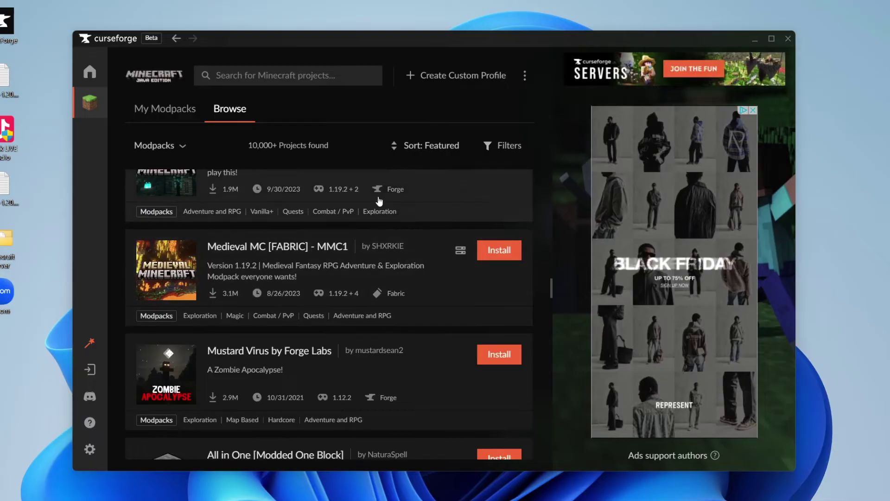
{"action": "left_click", "coordinate": [306, 261]}
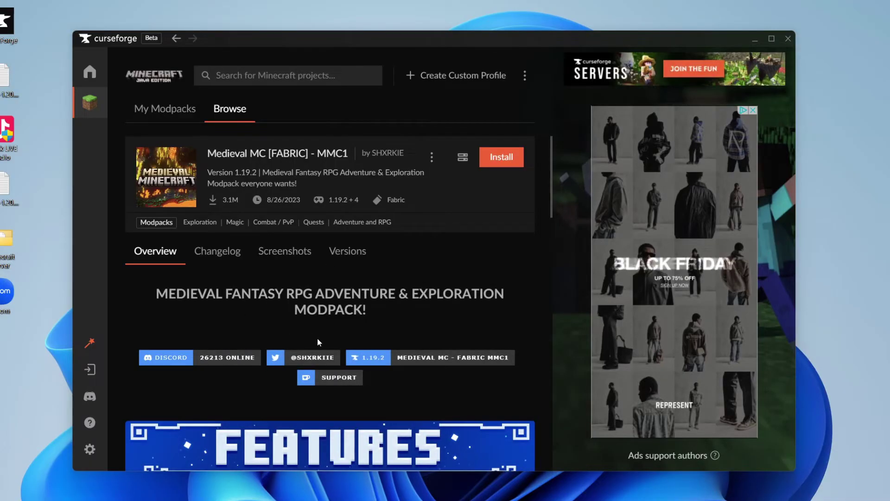
{"action": "left_click", "coordinate": [503, 154]}
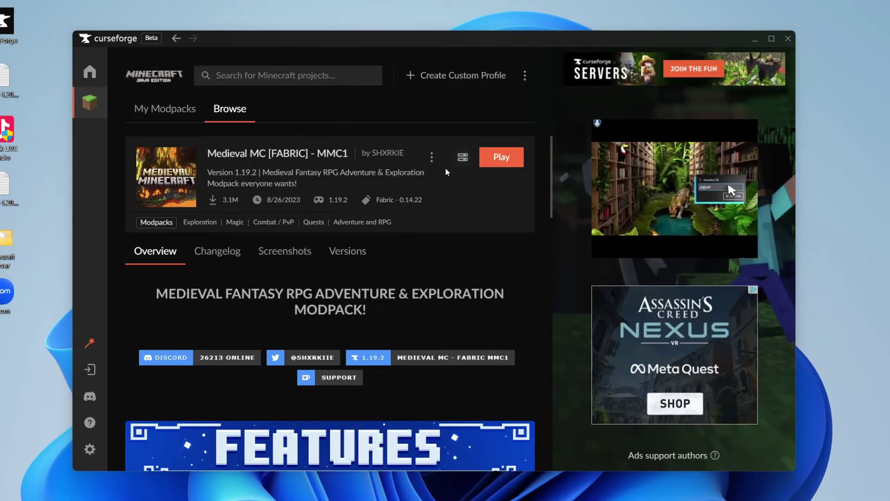
Launch Medieval MC [FABRIC] - MMC1 from the installed modpacks to open the Minecraft Launcher
{"action": "left_click", "coordinate": [162, 113]}
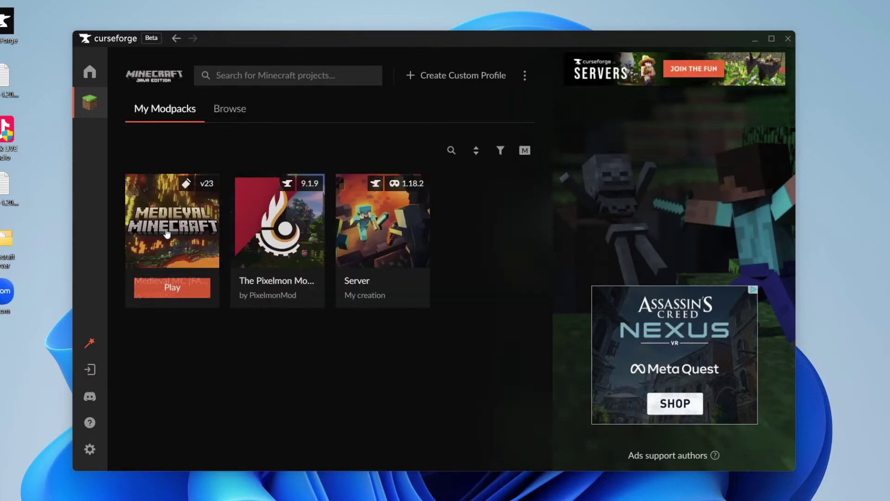
{"action": "mouse_move", "coordinate": [163, 230]}
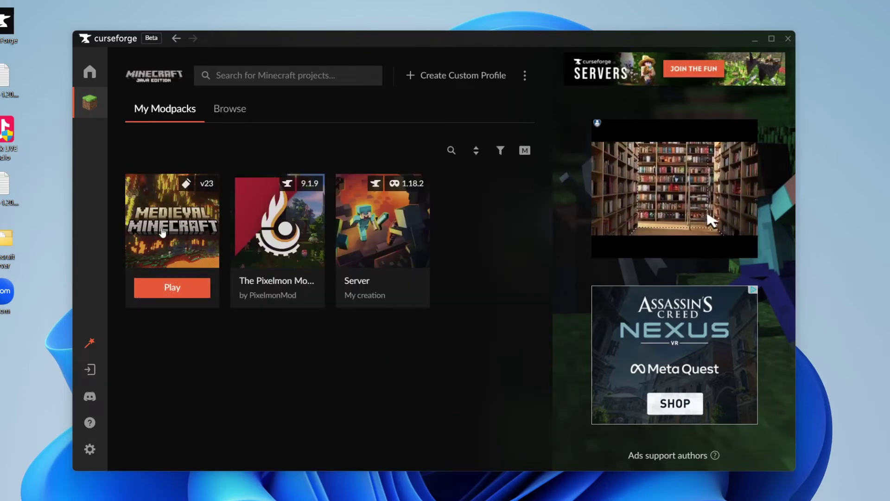
{"action": "left_click", "coordinate": [182, 286]}
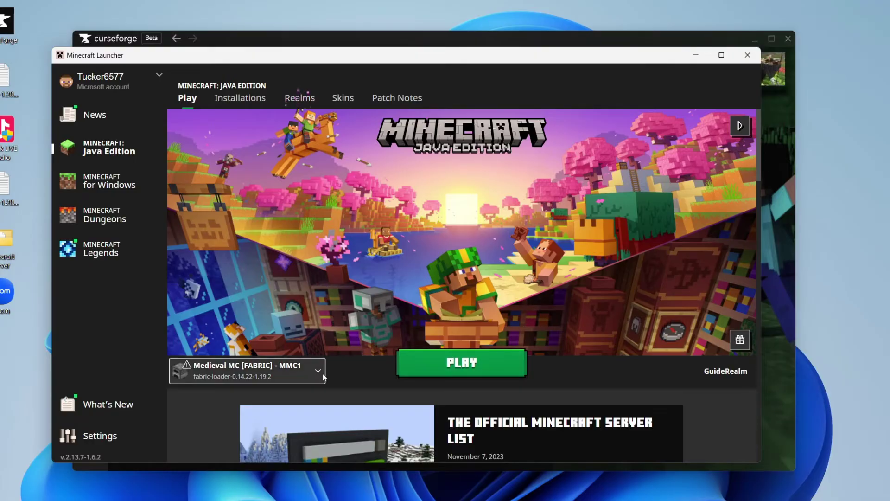
Start the Medieval MC [FABRIC] - MMC1 installation in the Minecraft Launcher, accepting the modified-installation risks and disabling further warnings for it
{"action": "left_click", "coordinate": [272, 366]}
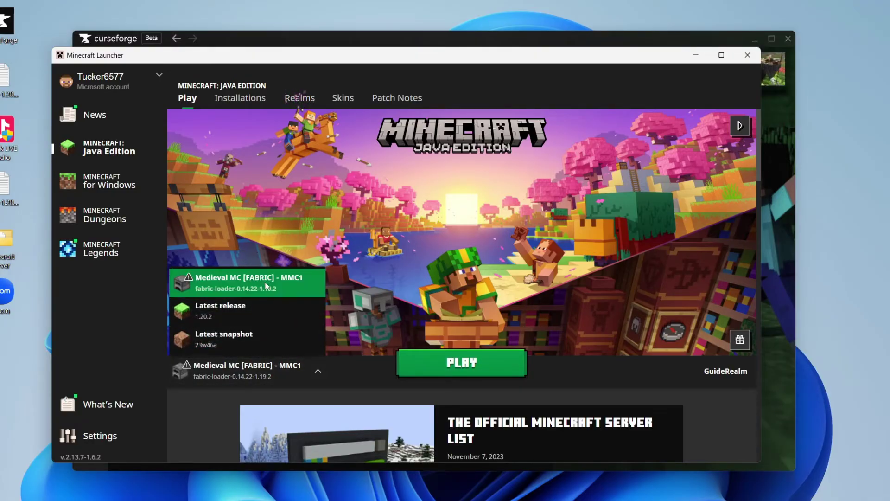
{"action": "left_click", "coordinate": [241, 280]}
{"action": "left_click", "coordinate": [445, 366]}
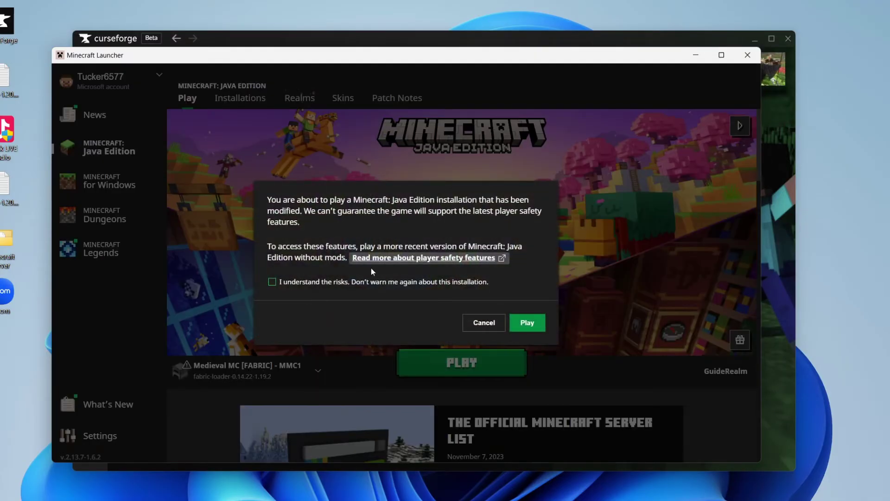
{"action": "left_click", "coordinate": [324, 283]}
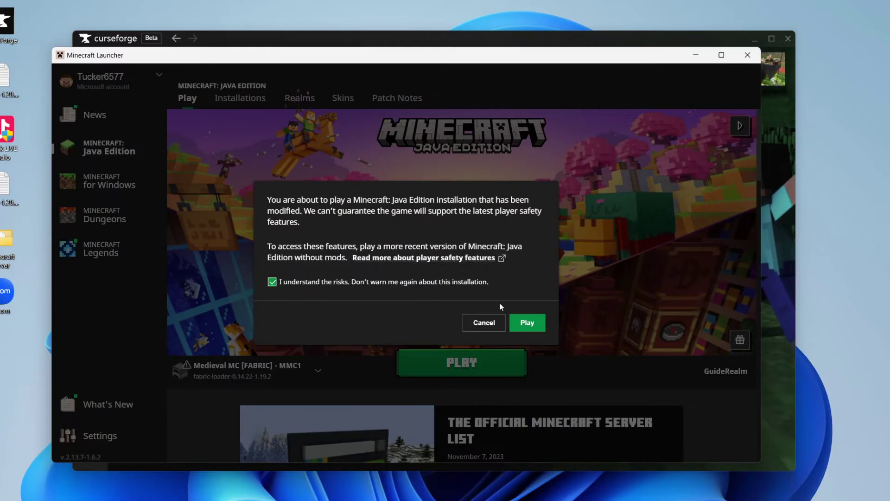
{"action": "left_click", "coordinate": [527, 322]}
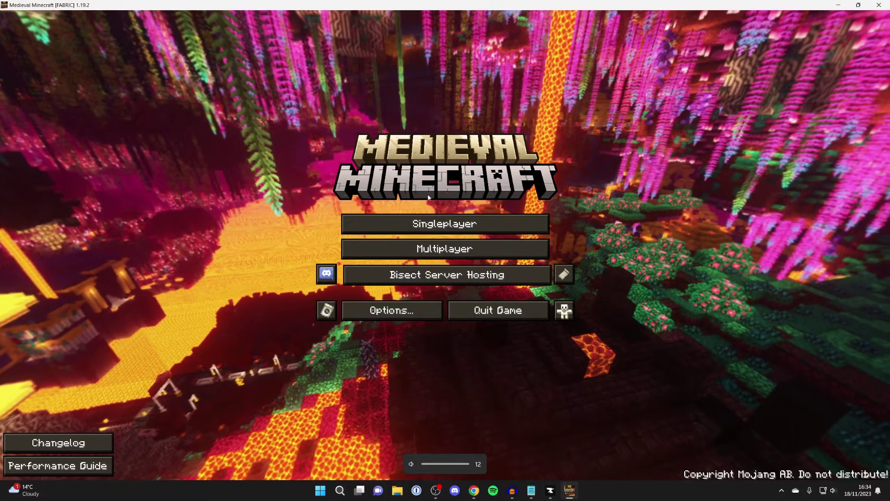
Open a single-player world in Medieval Minecraft and walk forward through the forest
{"action": "left_click", "coordinate": [428, 224]}
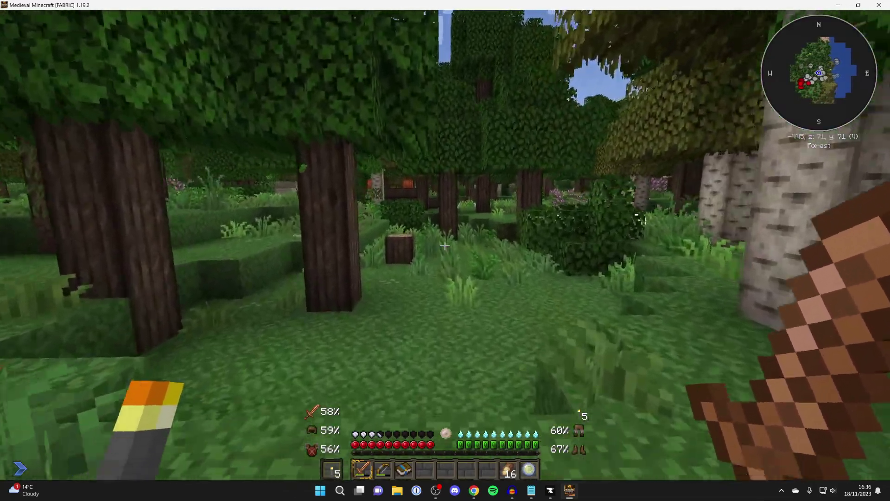
{"action": "key", "text": "w"}
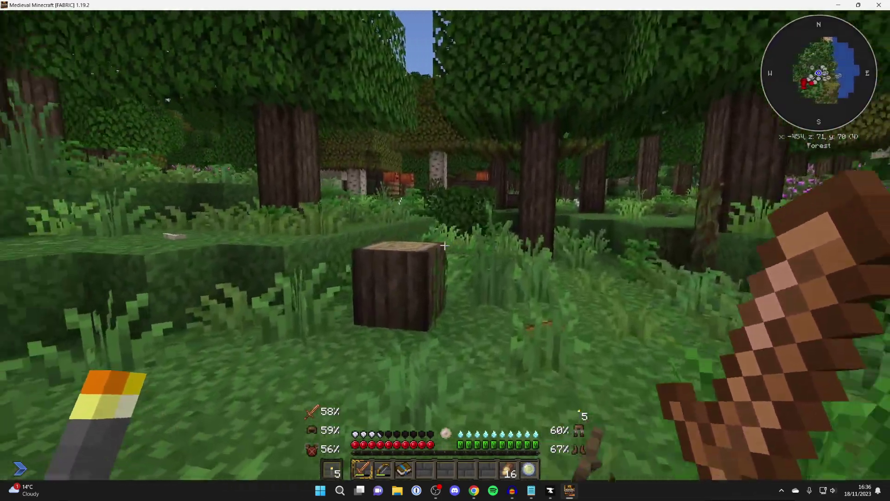
{"action": "key", "text": "w"}
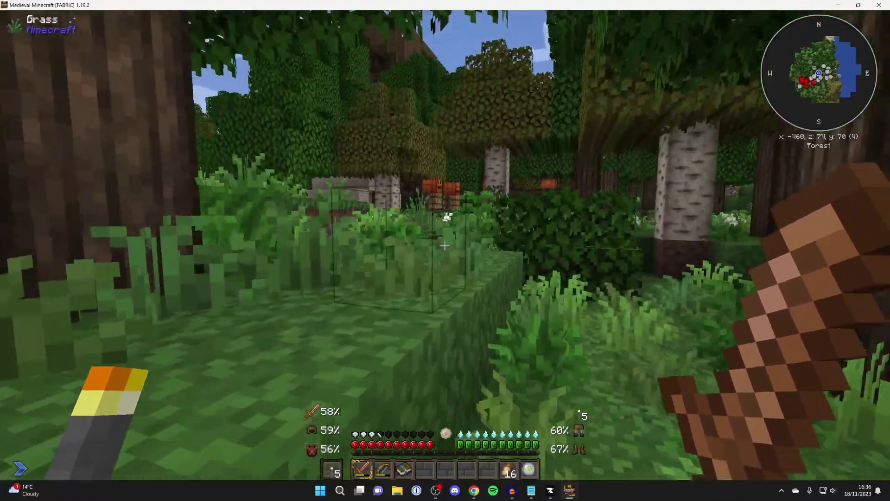
{"action": "key", "text": "w"}
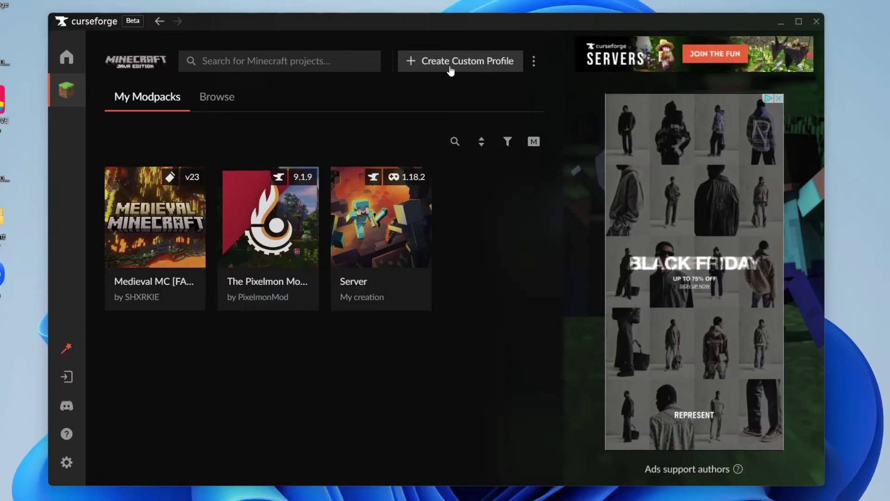
Switch to CurseForge and browse the Minecraft Java Edition catalogue filtered to Mods until reaching Clumps
{"action": "left_click", "coordinate": [204, 102]}
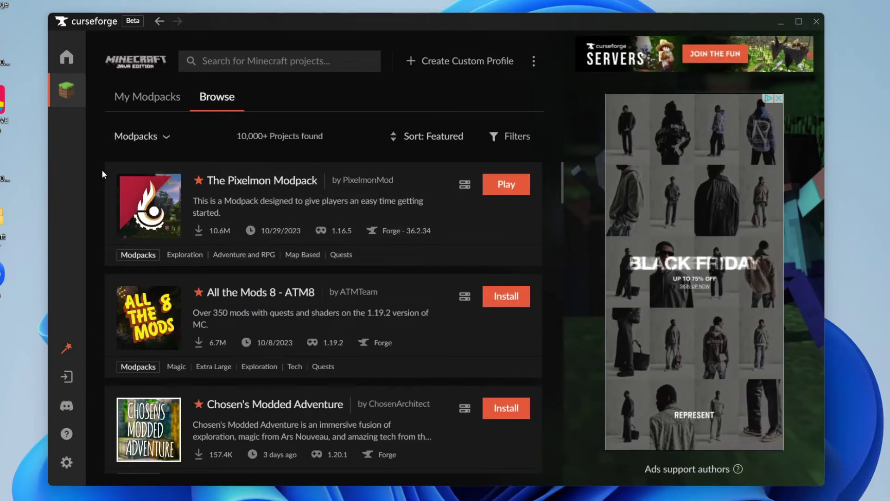
{"action": "left_click", "coordinate": [158, 139]}
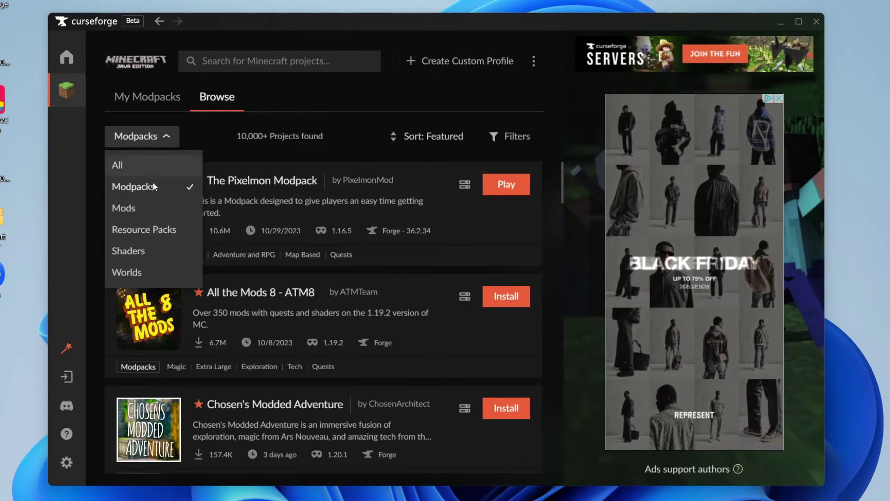
{"action": "left_click", "coordinate": [144, 208]}
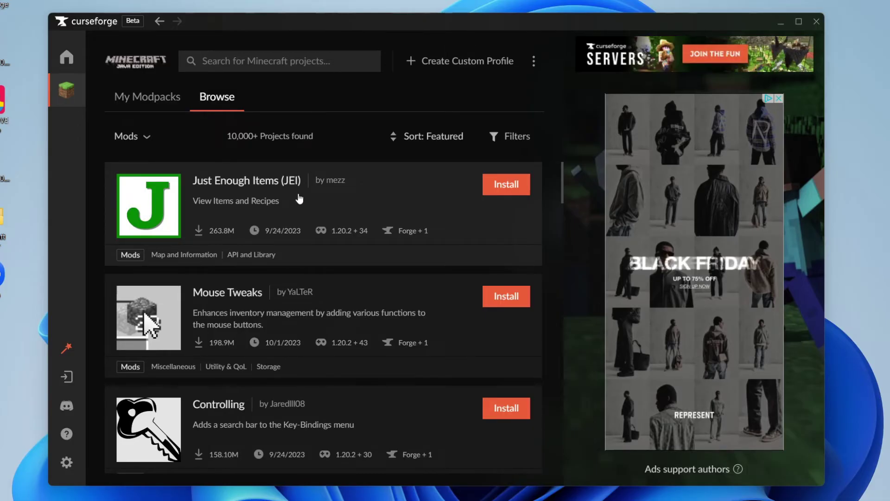
{"action": "scroll", "coordinate": [299, 198], "scroll_direction": "down", "scroll_amount": 1}
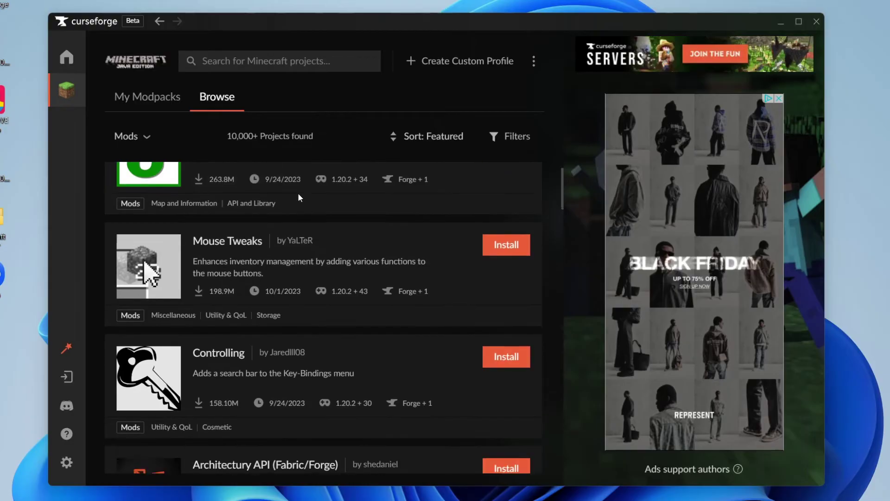
{"action": "scroll", "coordinate": [299, 198], "scroll_direction": "up", "scroll_amount": 1}
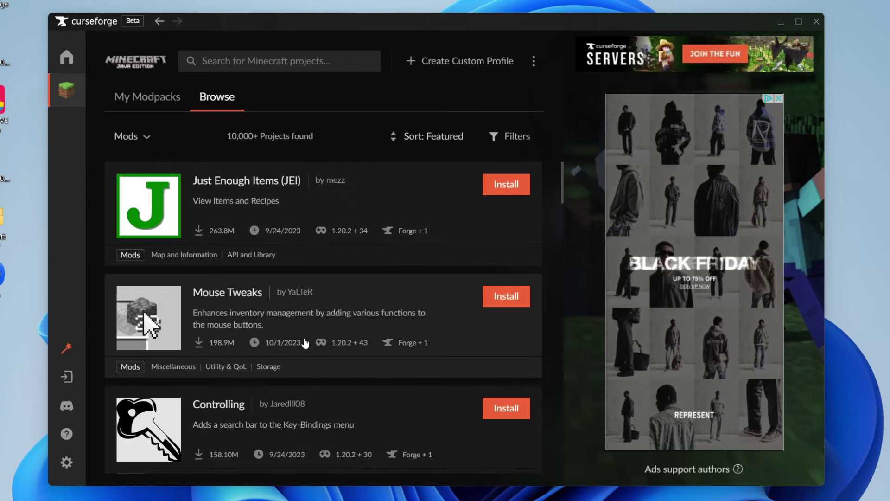
{"action": "scroll", "coordinate": [361, 226], "scroll_direction": "down", "scroll_amount": 5}
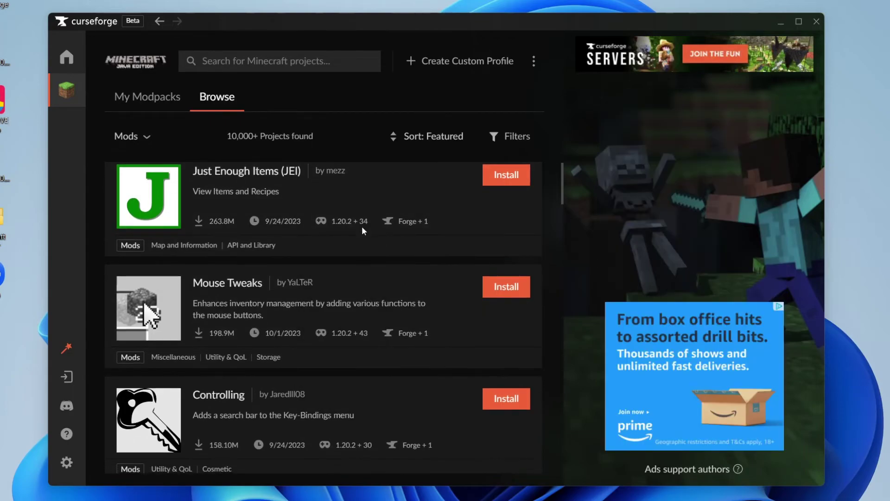
{"action": "scroll", "coordinate": [362, 227], "scroll_direction": "down", "scroll_amount": 10}
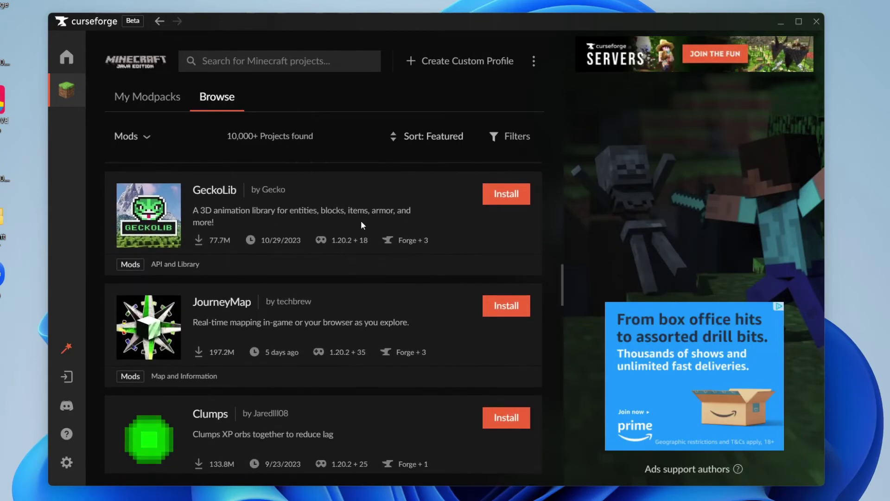
{"action": "scroll", "coordinate": [302, 282], "scroll_direction": "down", "scroll_amount": 2}
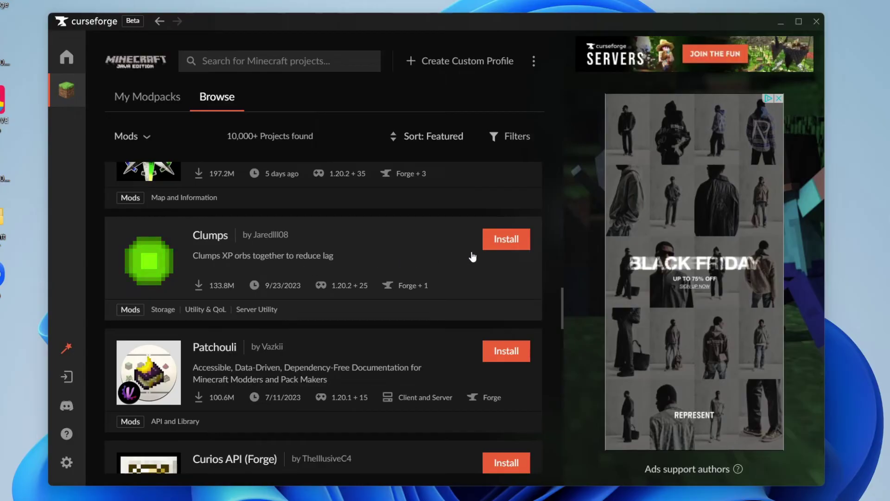
Install Clumps into a new profile named GuideRealm, keeping Minecraft version 1.20.2 and the Forge game type
{"action": "left_click", "coordinate": [508, 242]}
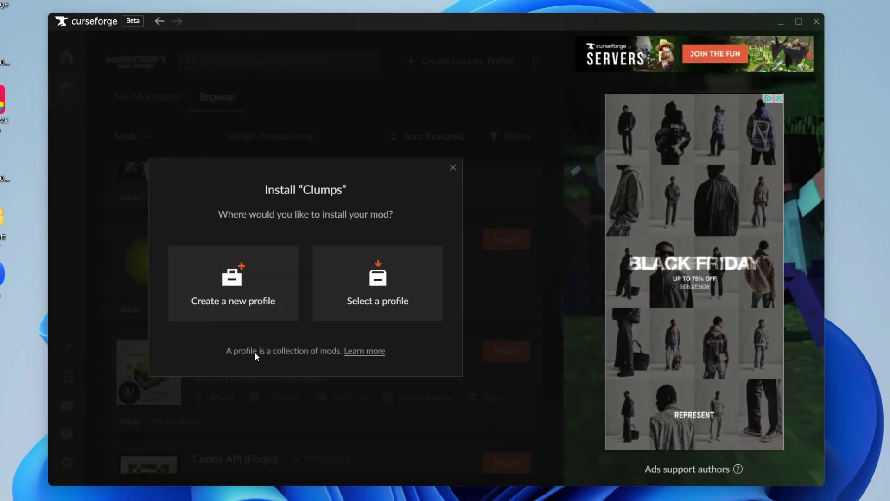
{"action": "left_click", "coordinate": [239, 292]}
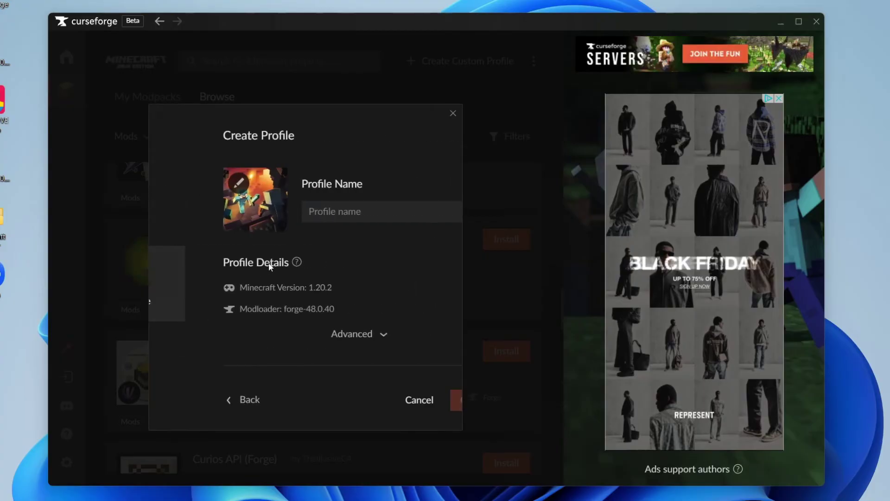
{"action": "type", "text": "Guid"}
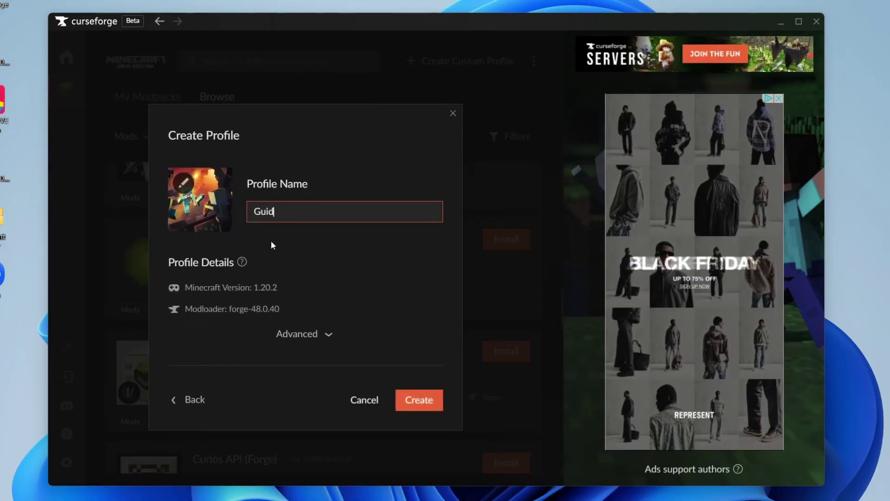
{"action": "type", "text": "eRealm"}
{"action": "left_click", "coordinate": [297, 330]}
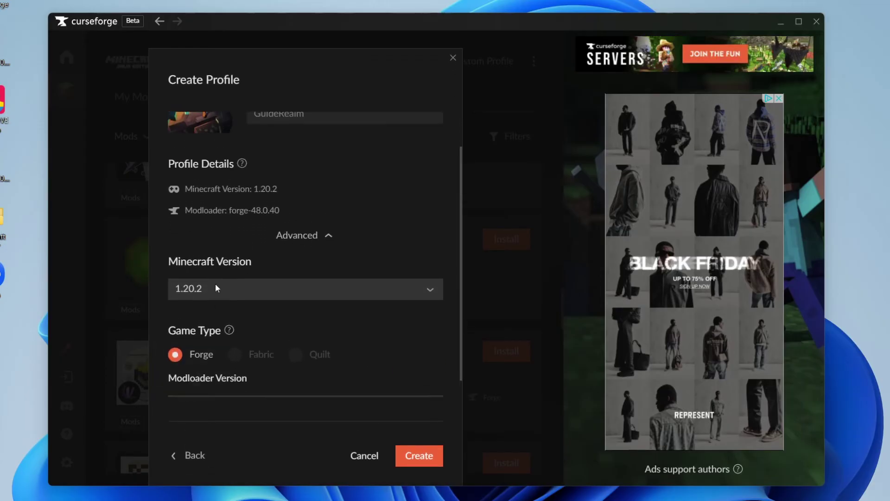
{"action": "left_click", "coordinate": [431, 456]}
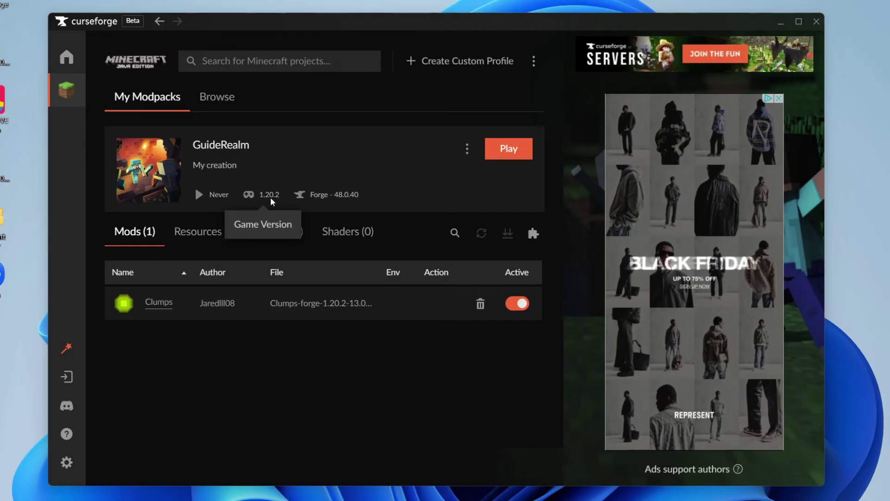
Find Mouse Tweaks among the mods, install it into the existing GuideRealm profile, and start that profile
{"action": "left_click", "coordinate": [218, 99]}
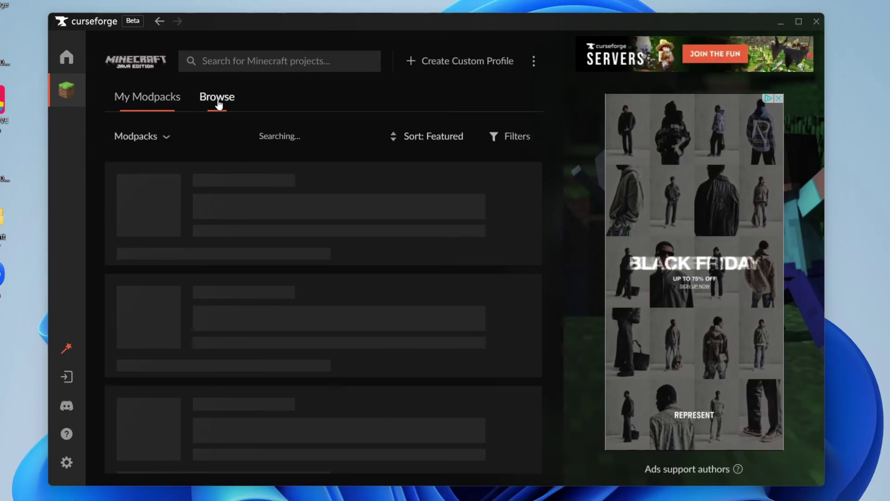
{"action": "left_click", "coordinate": [137, 143]}
{"action": "left_click", "coordinate": [134, 207]}
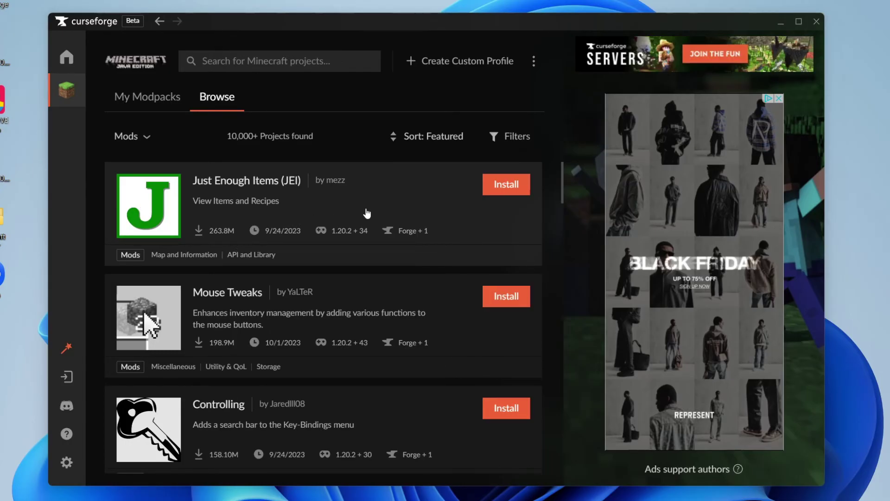
{"action": "scroll", "coordinate": [366, 213], "scroll_direction": "down", "scroll_amount": 1}
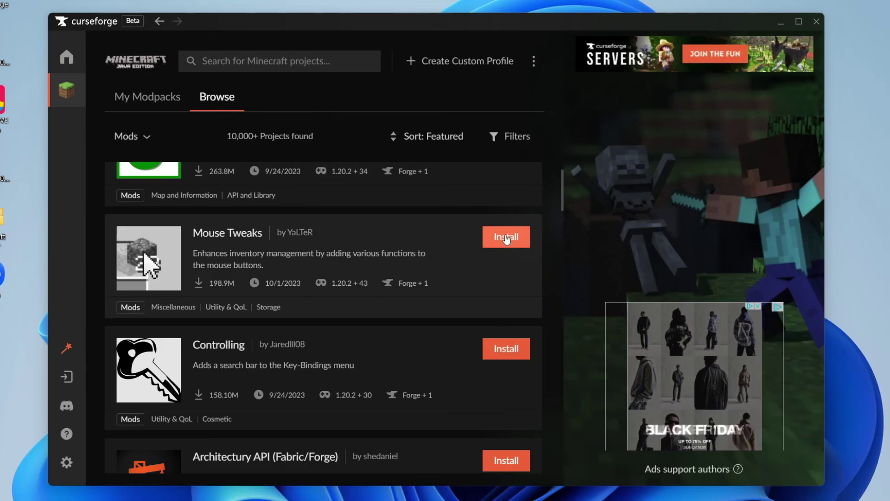
{"action": "left_click", "coordinate": [506, 239]}
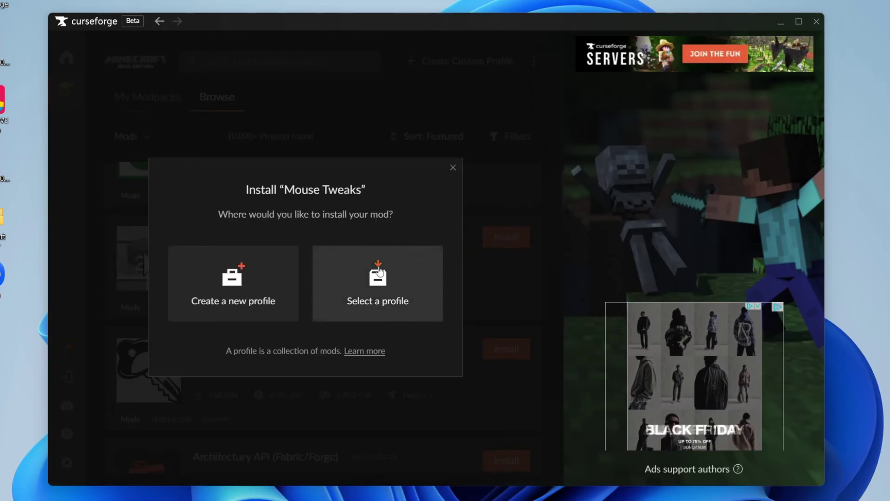
{"action": "left_click", "coordinate": [401, 281]}
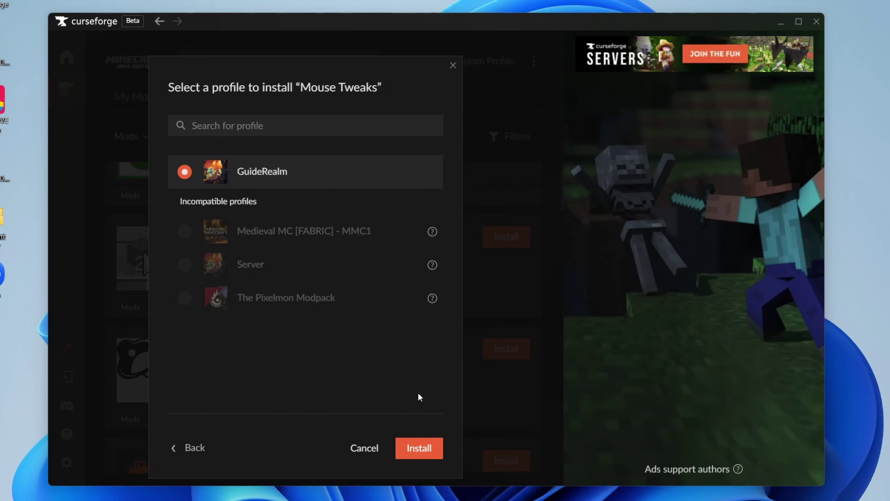
{"action": "left_click", "coordinate": [425, 449]}
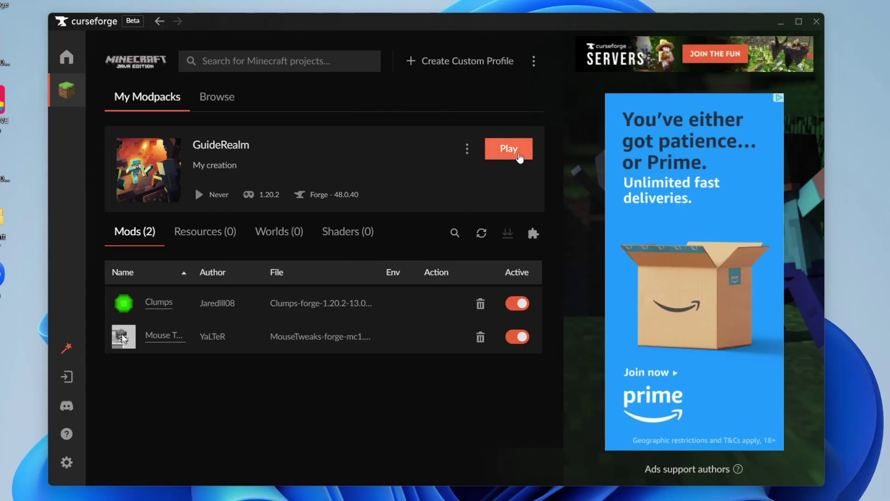
{"action": "left_click", "coordinate": [520, 158]}
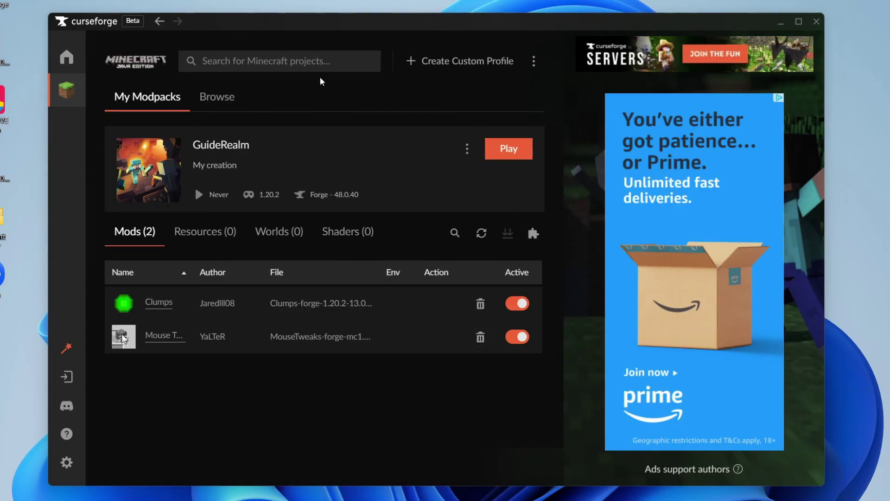